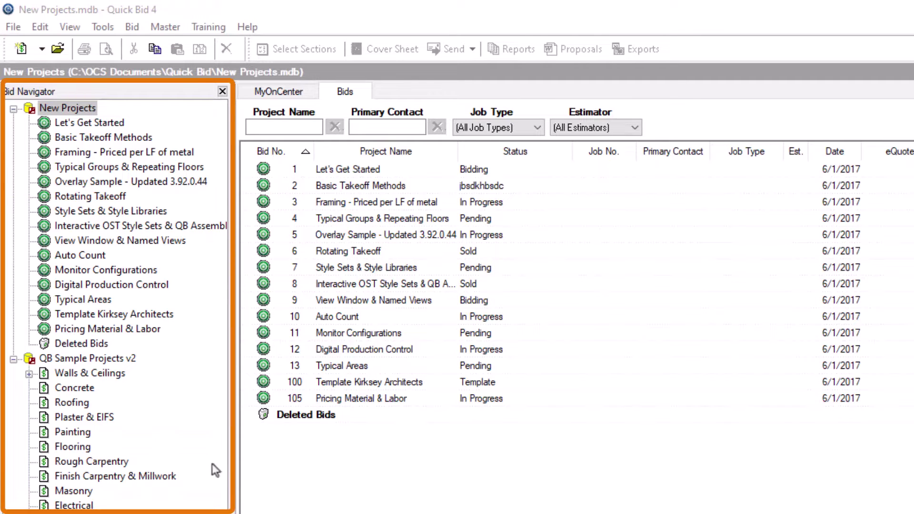
Open the QB Sample Projects v2 database and pin the Bid Navigator project tree open
left_click(87, 357)
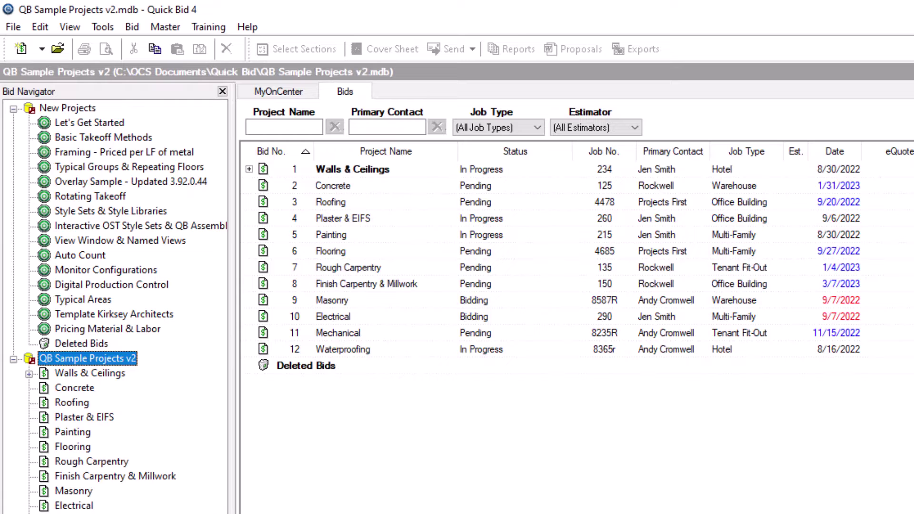
left_click(222, 91)
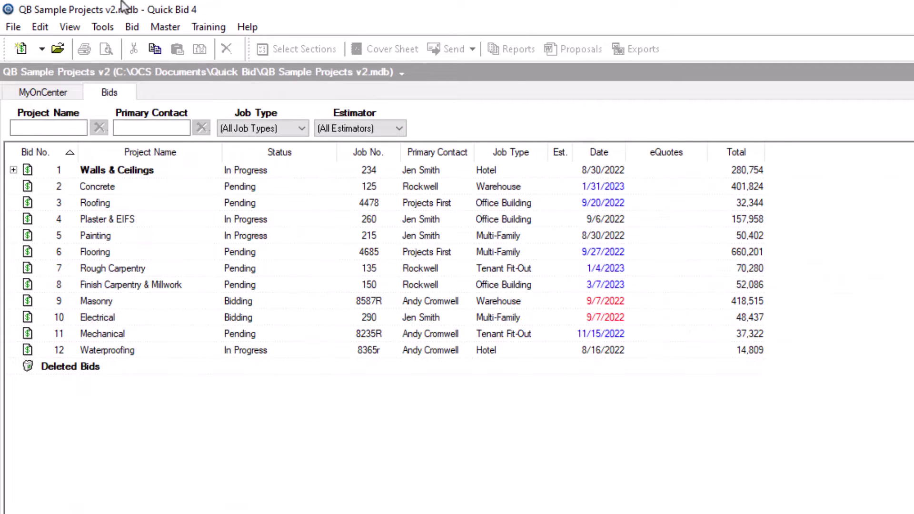
left_click(70, 26)
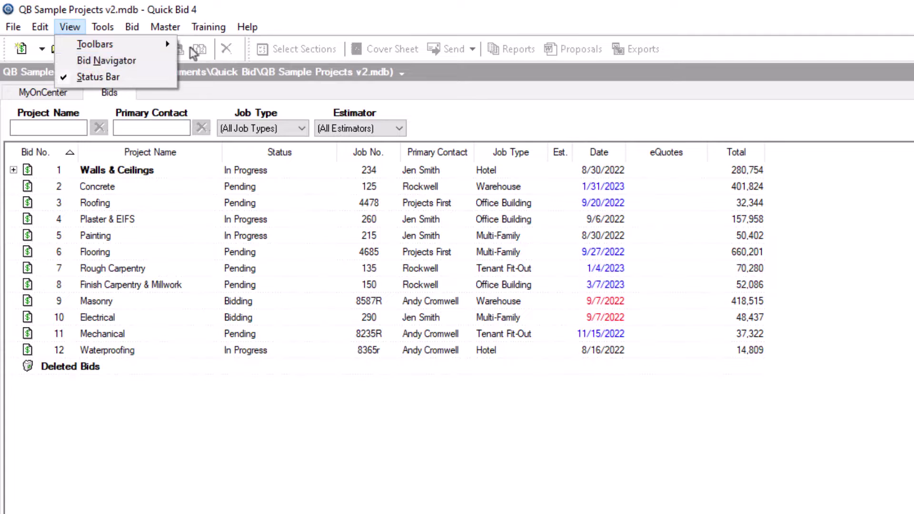
left_click(101, 62)
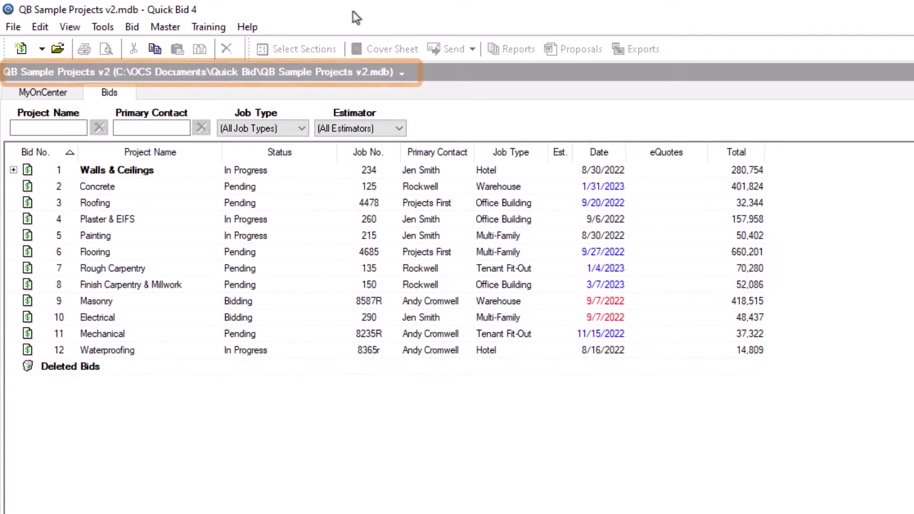
left_click(350, 76)
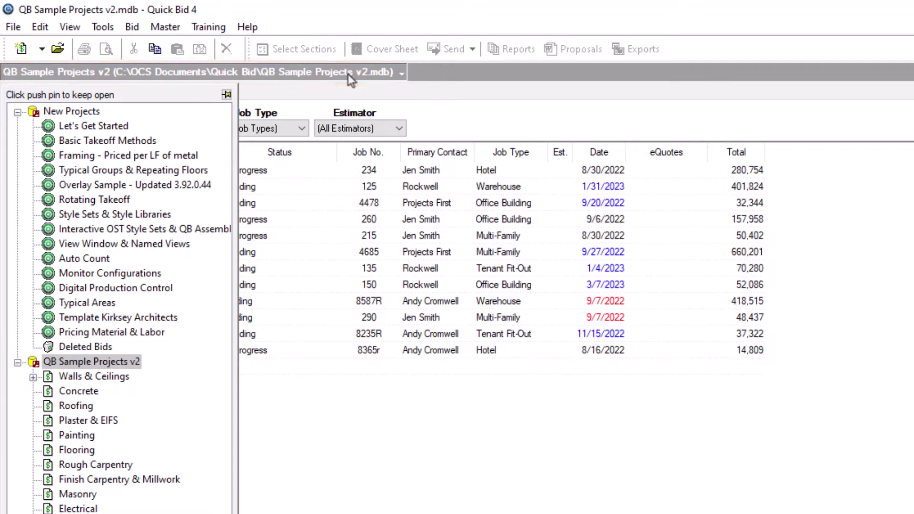
left_click(227, 93)
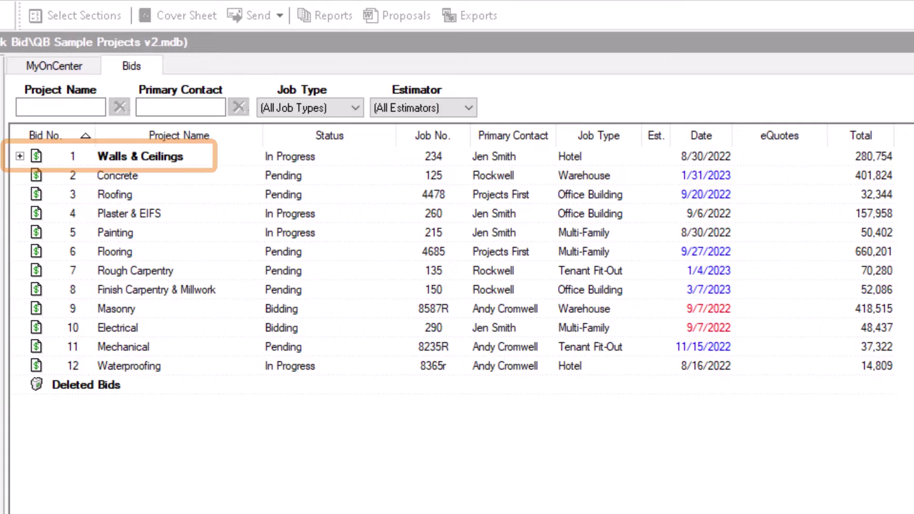
Expand Walls & Ceilings and check the ALT Test alternate, bringing the bid to 292,854
left_click(19, 156)
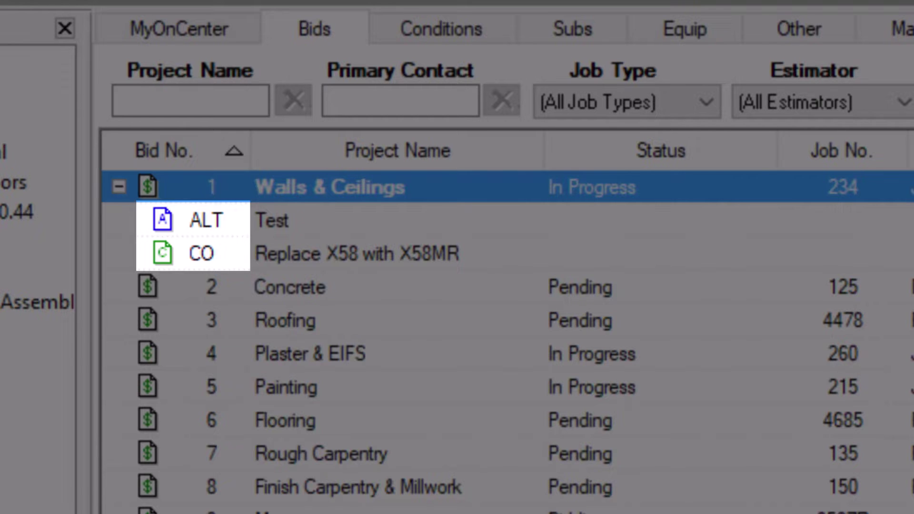
left_click(205, 220)
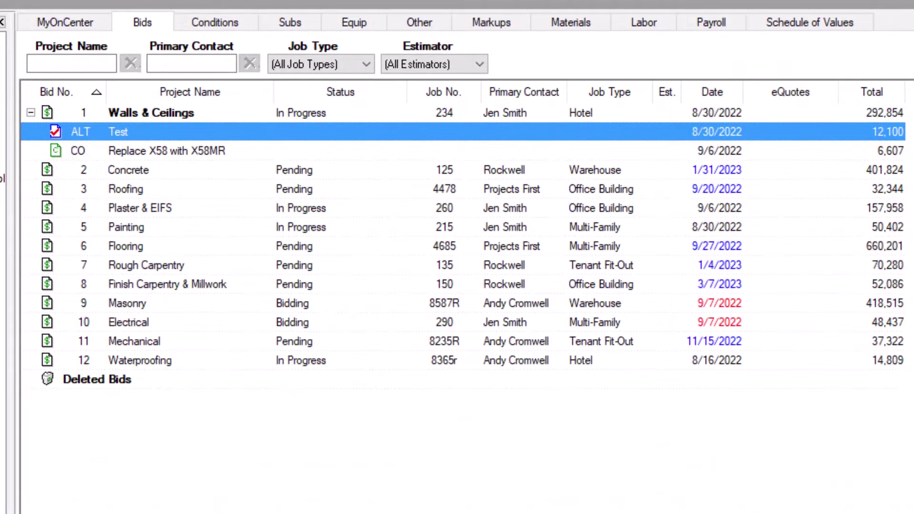
Collapse Walls & Ceilings and sort bids by Project Name descending, Waterproofing first
left_click(31, 112)
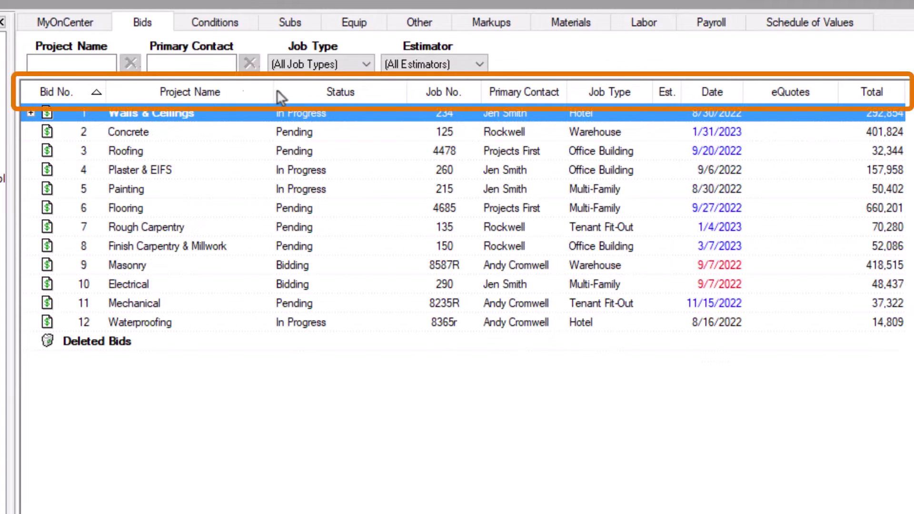
left_click(252, 95)
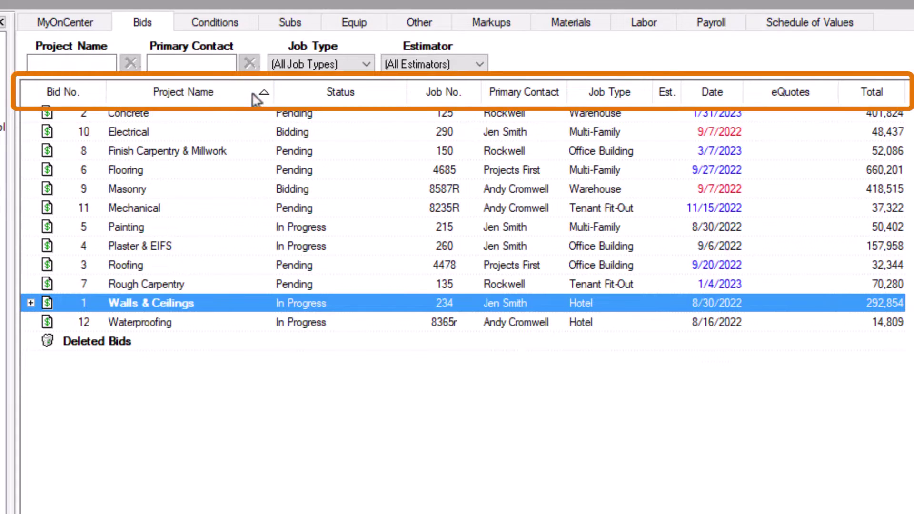
left_click(181, 93)
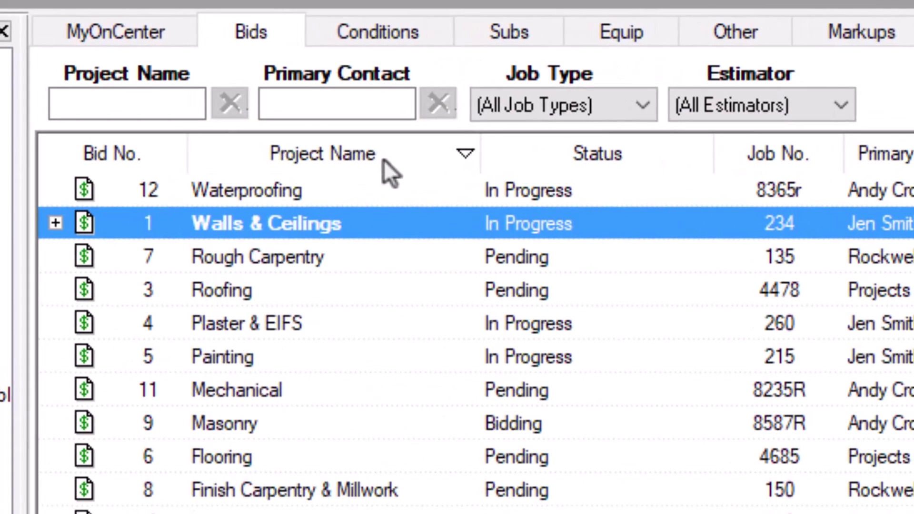
left_click(321, 143)
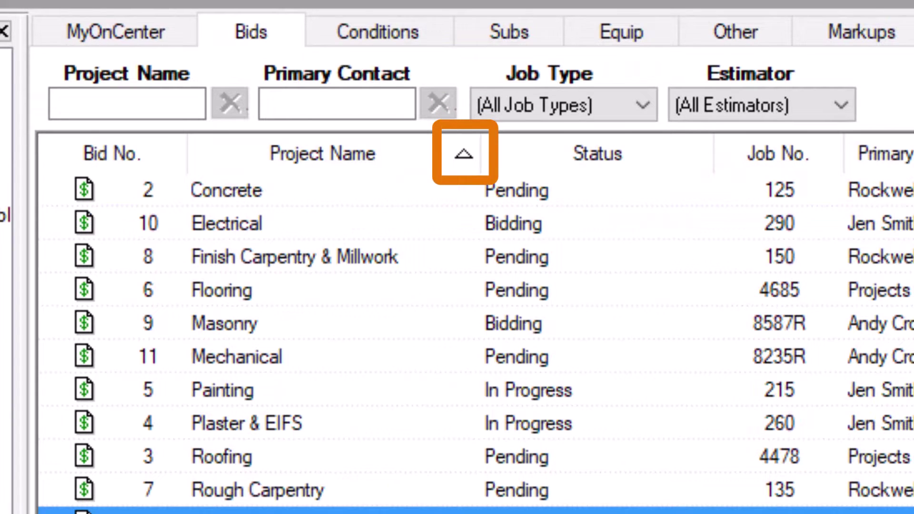
left_click(398, 161)
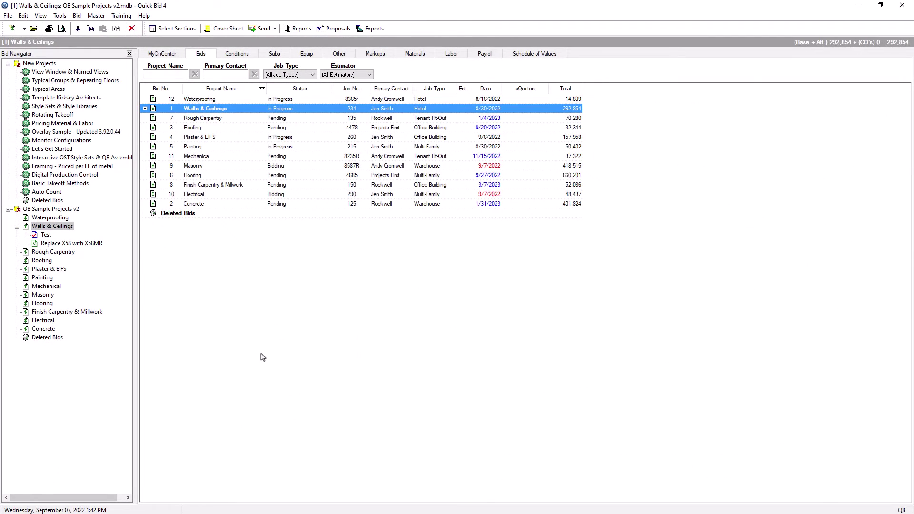
Group the bids by Job Status, then change Masonry (418,515) from Bidding to In Progress
right_click(353, 316)
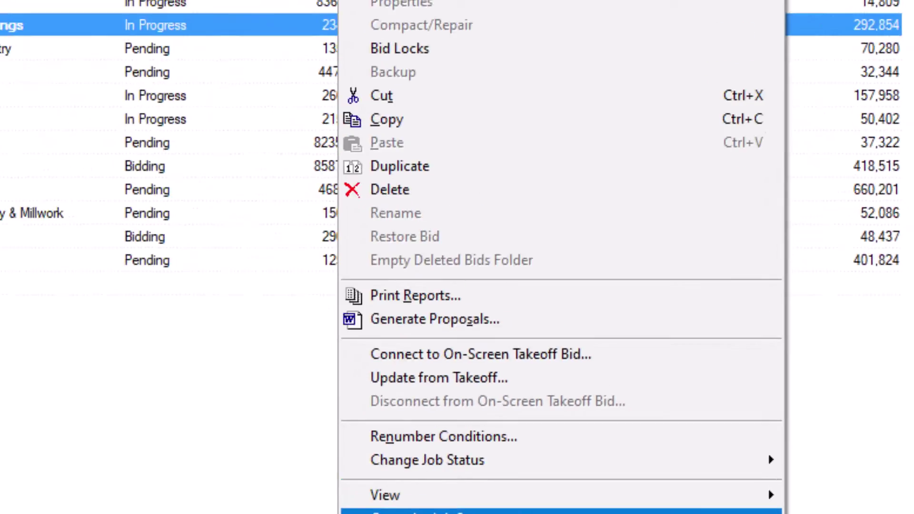
left_click(372, 448)
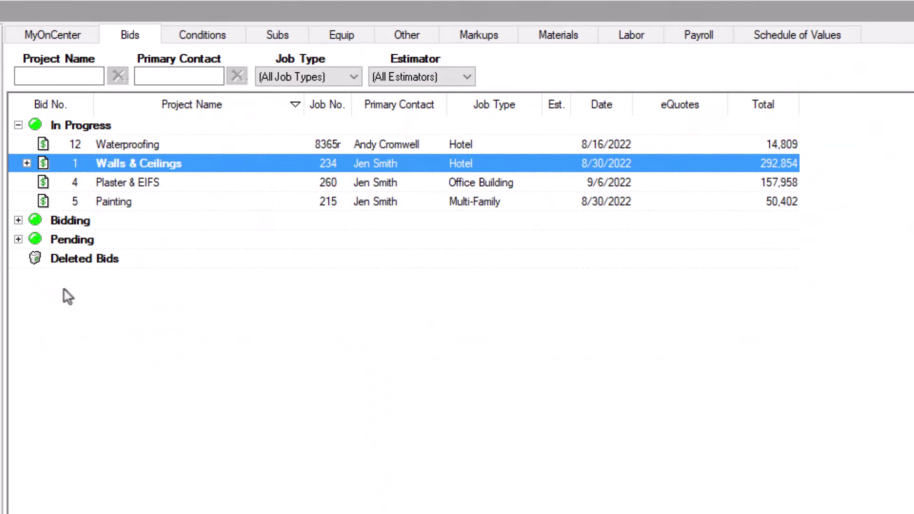
left_click(18, 220)
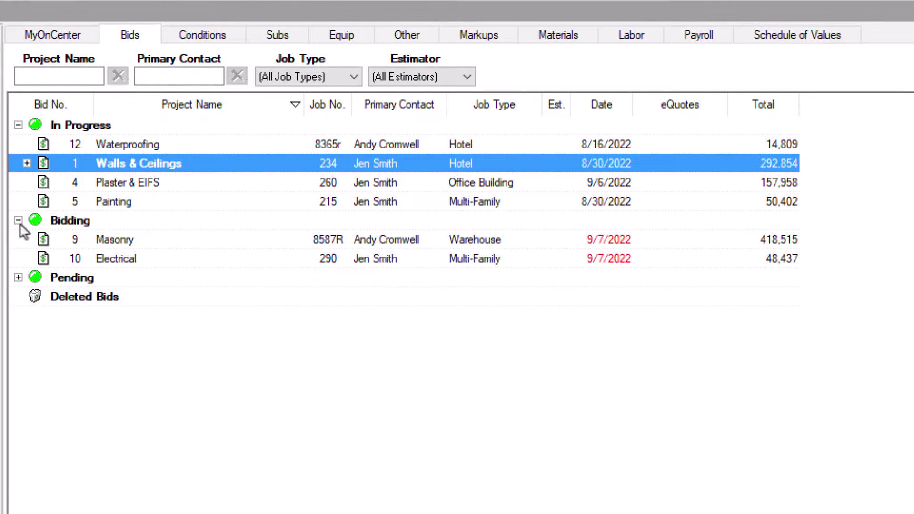
right_click(127, 238)
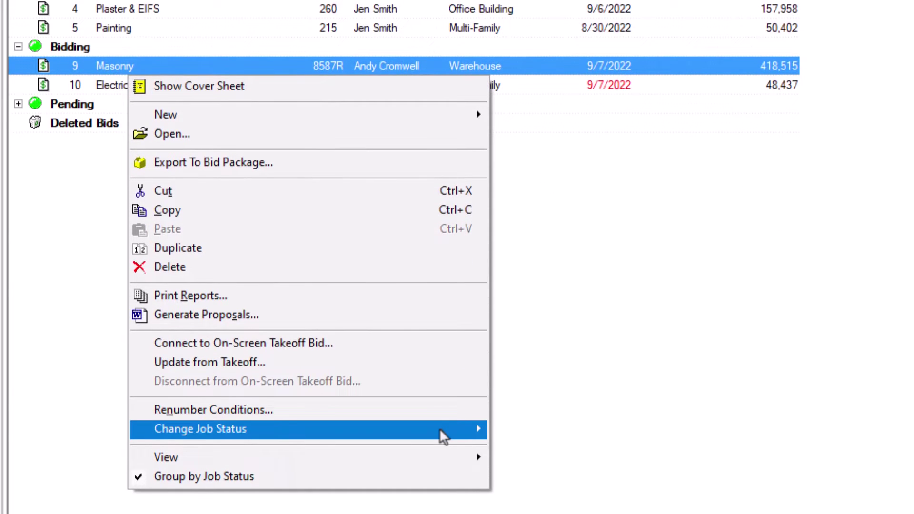
mouse_move(439, 429)
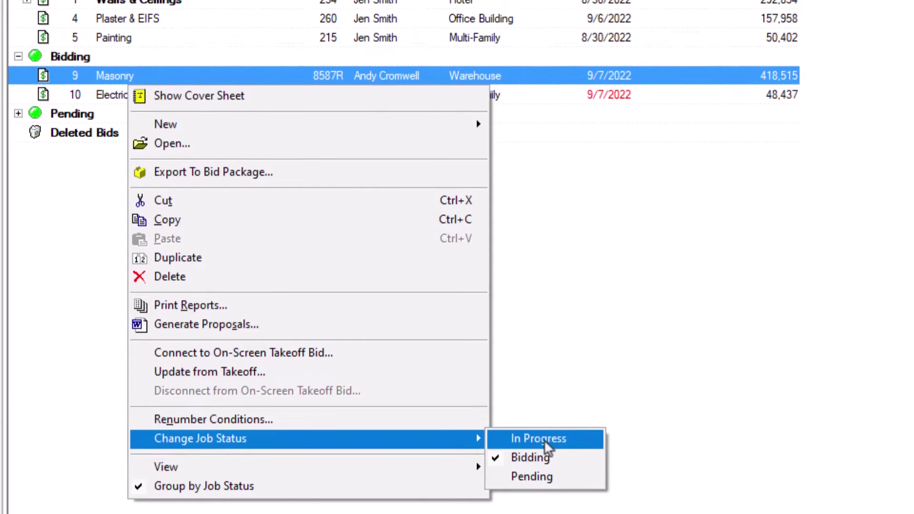
left_click(544, 430)
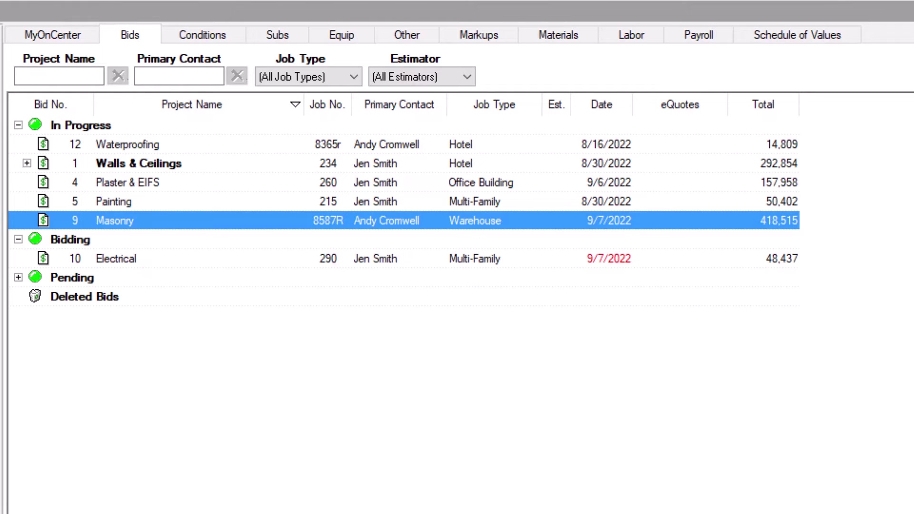
right_click(407, 335)
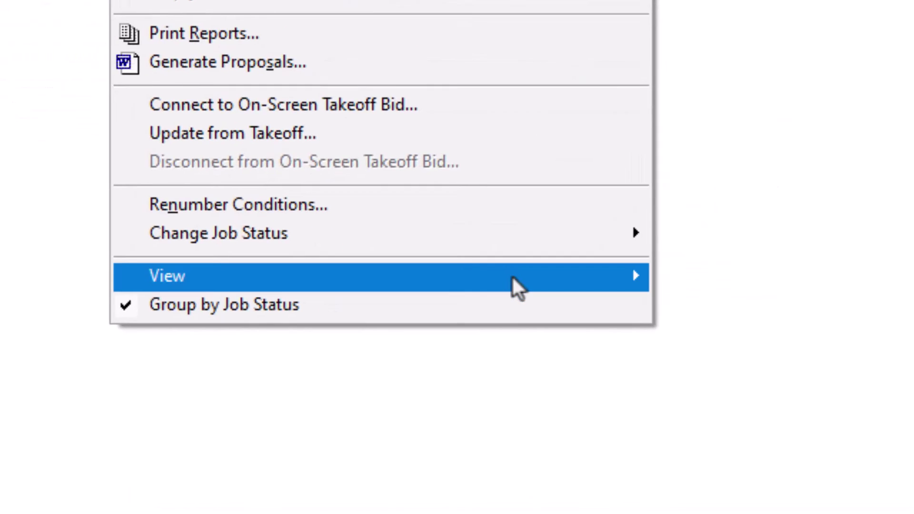
mouse_move(540, 315)
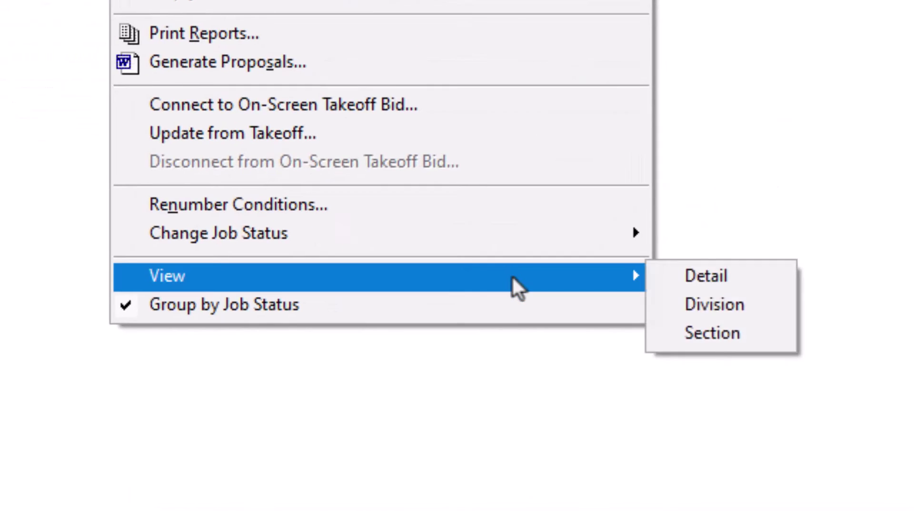
left_click(756, 280)
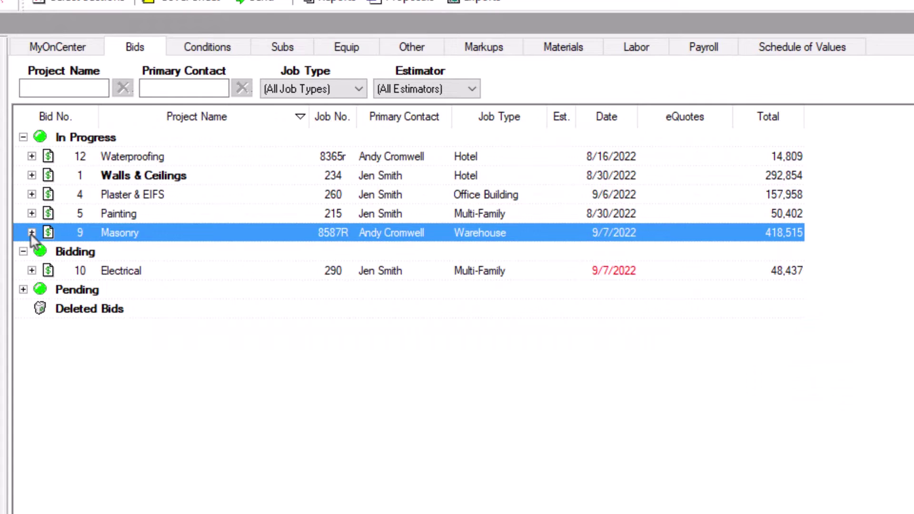
left_click(31, 213)
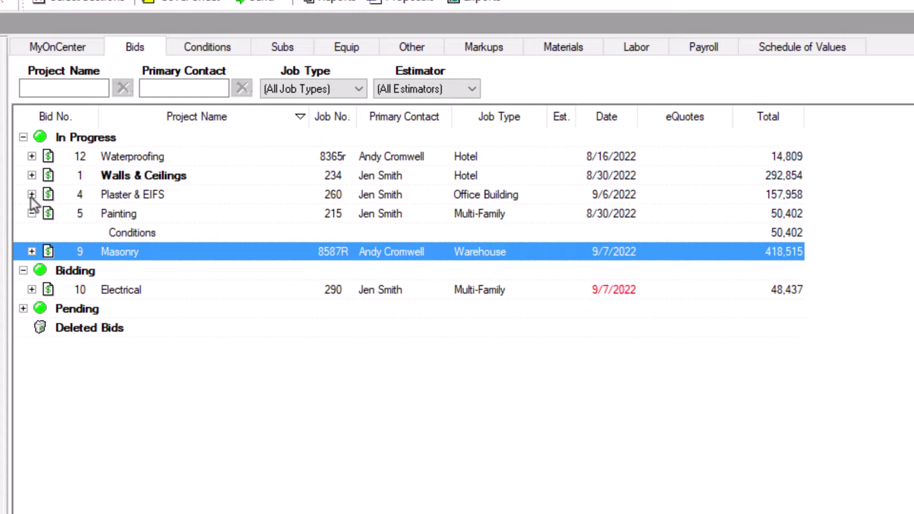
left_click(31, 195)
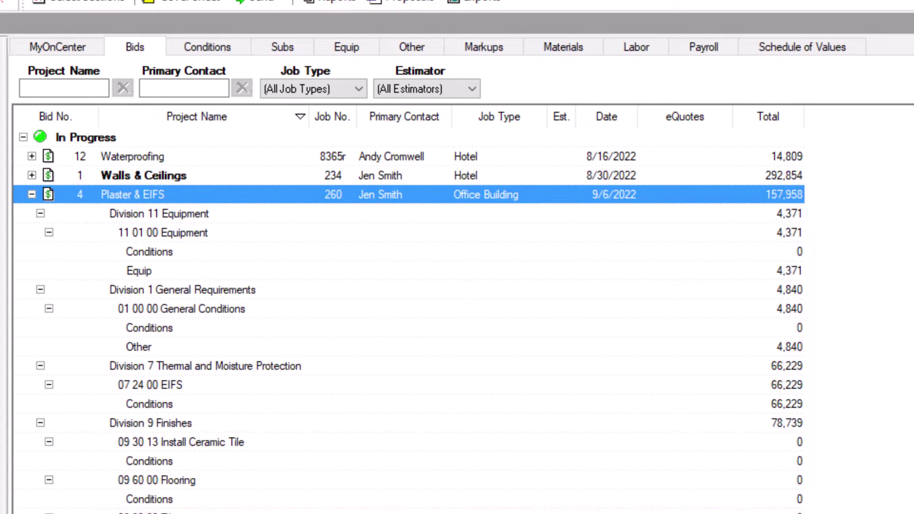
left_click(31, 195)
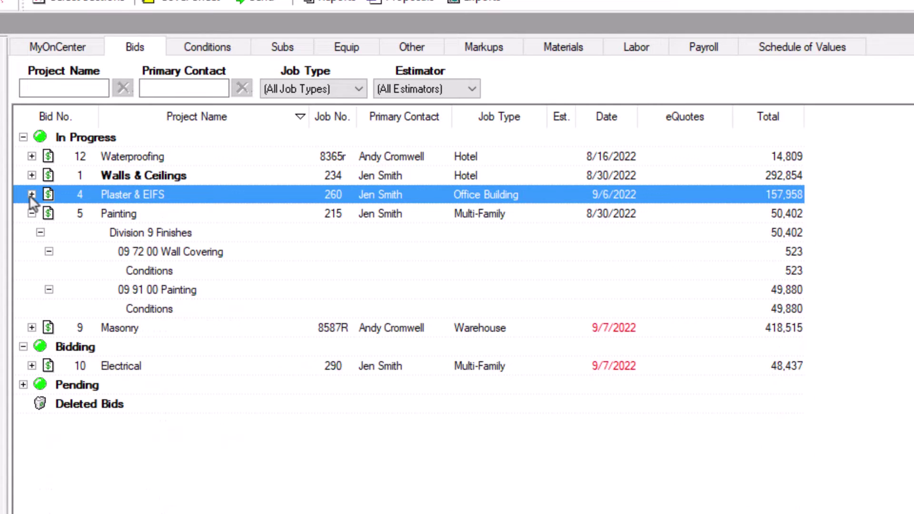
left_click(31, 213)
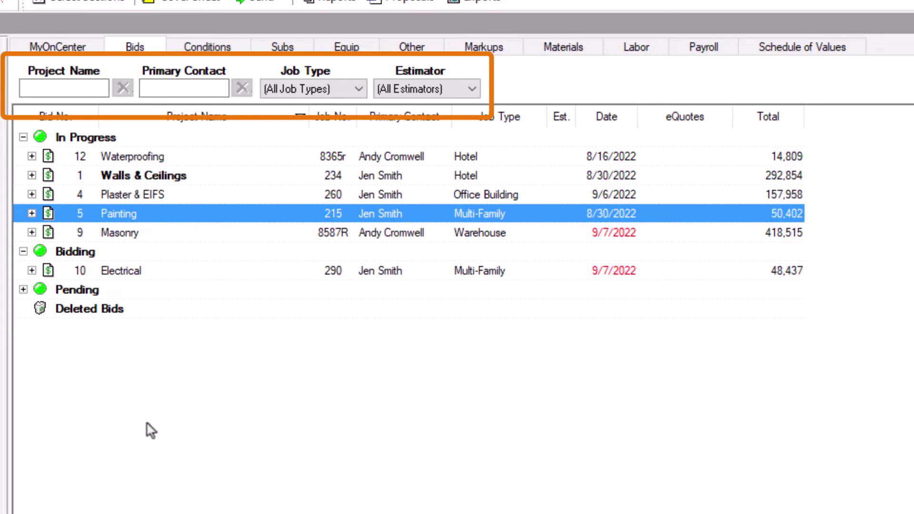
Try the Project Name filter with 'wa' and the Primary Contact filter with a contact's name, clearing both
left_click(73, 88)
type("wa")
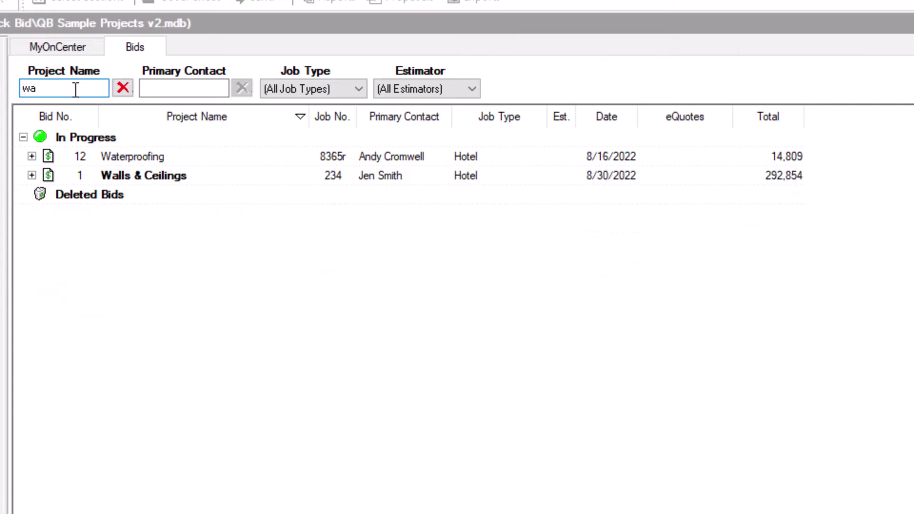
key("BackSpace")
key("BackSpace")
left_click(171, 87)
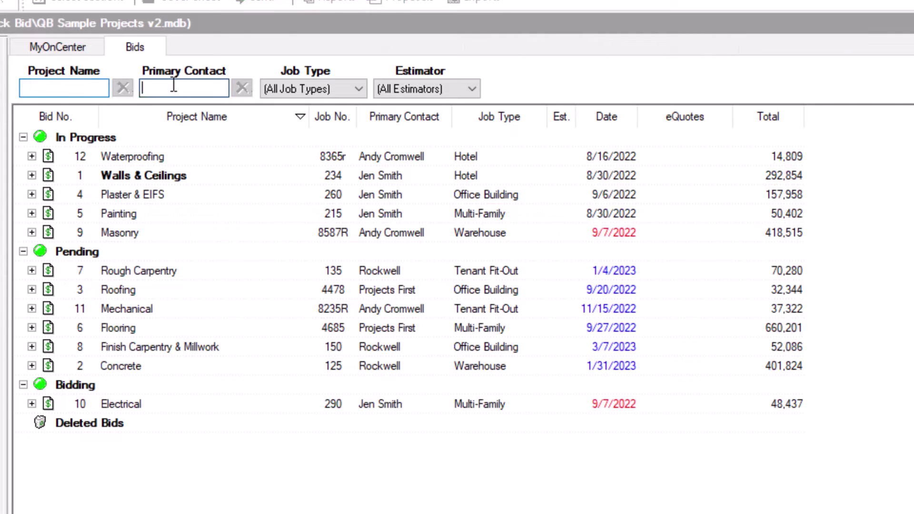
type("jen")
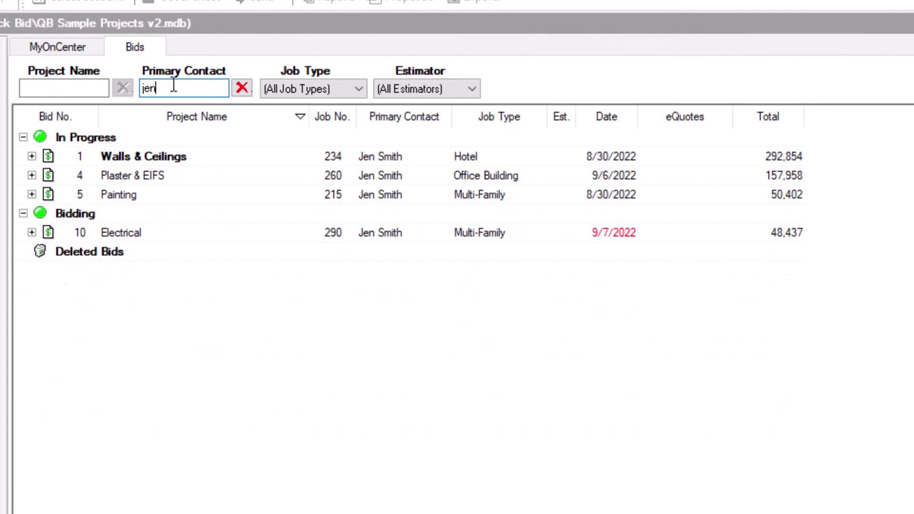
key("BackSpace")
key("BackSpace")
key("BackSpace")
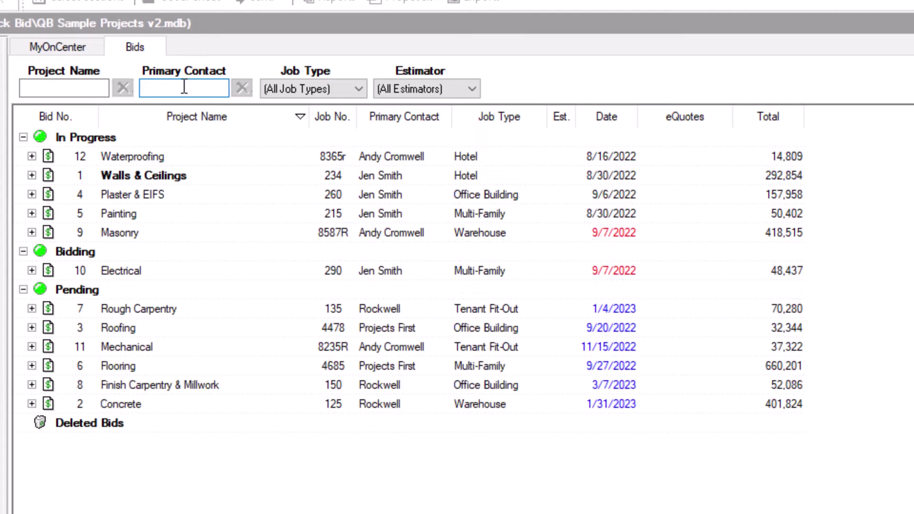
Filter to Hotel bids narrowed by a contact's name, then reset to (All Job Types)
left_click(359, 88)
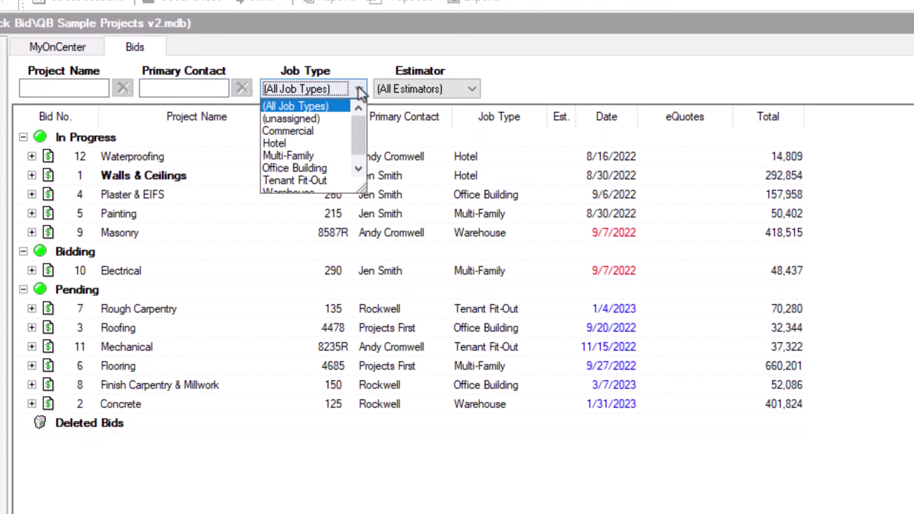
left_click(314, 142)
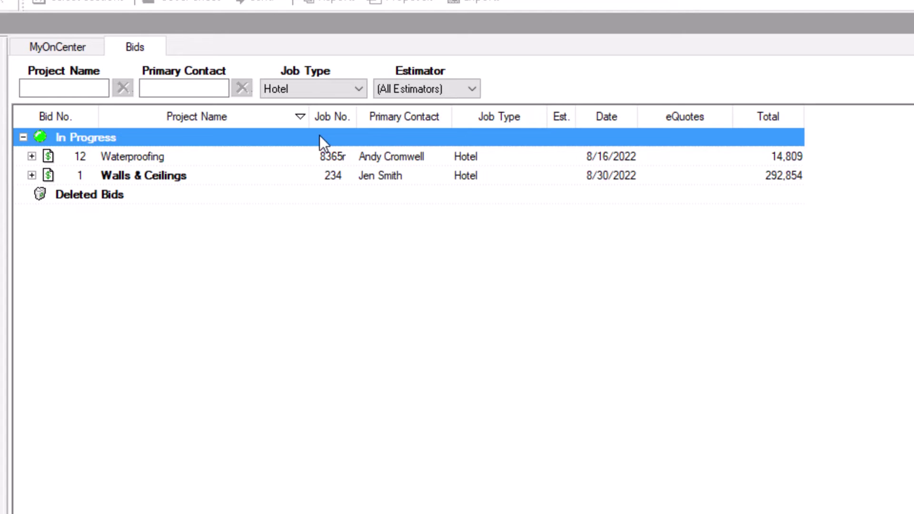
left_click(196, 88)
type("je")
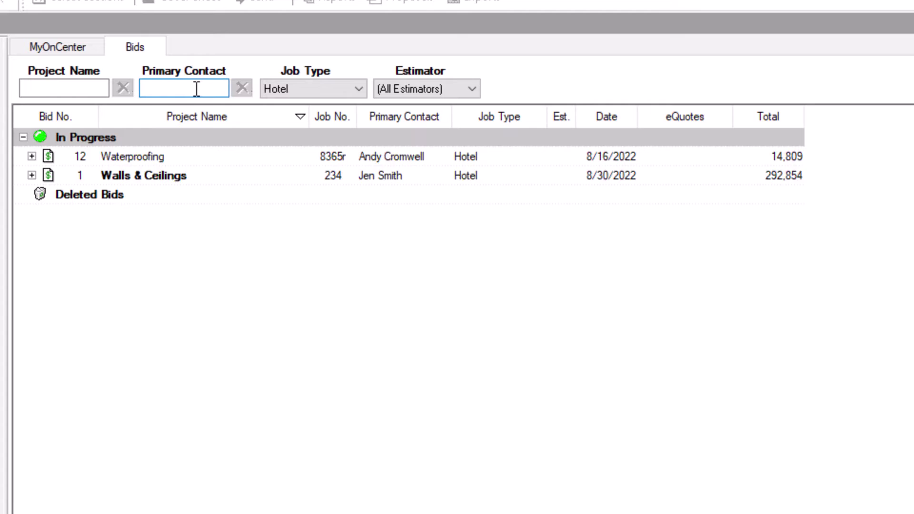
type("n")
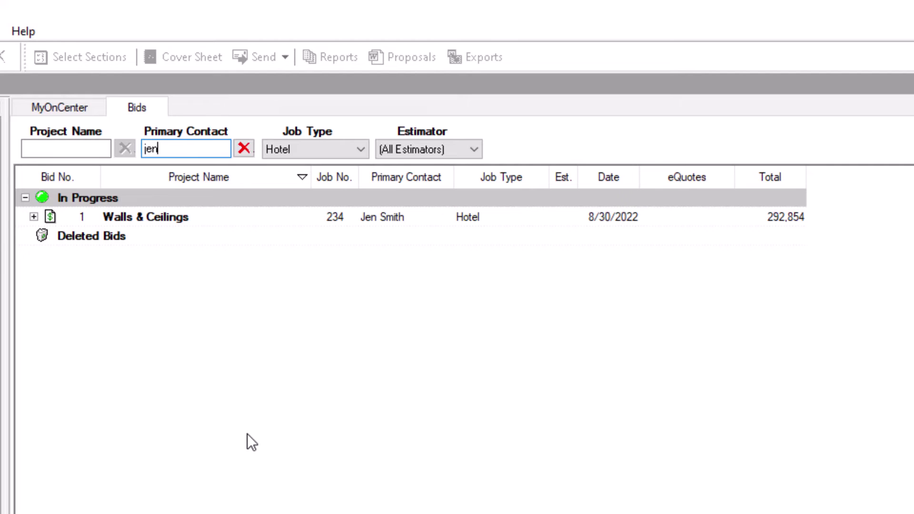
left_click(244, 147)
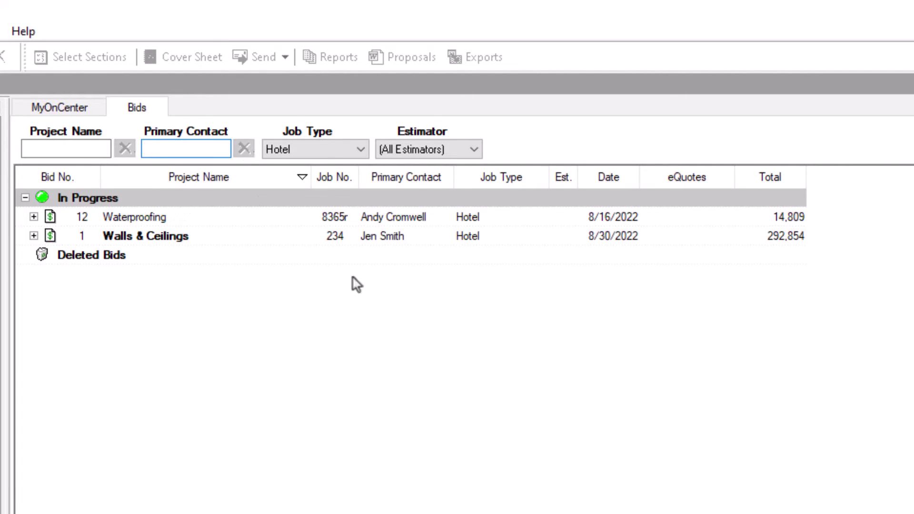
left_click(361, 149)
left_click_drag(357, 199, 359, 184)
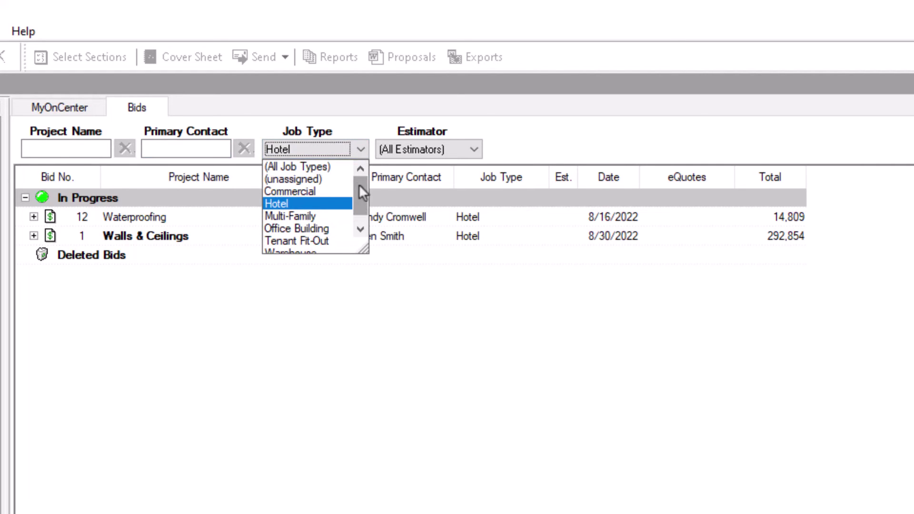
left_click(333, 167)
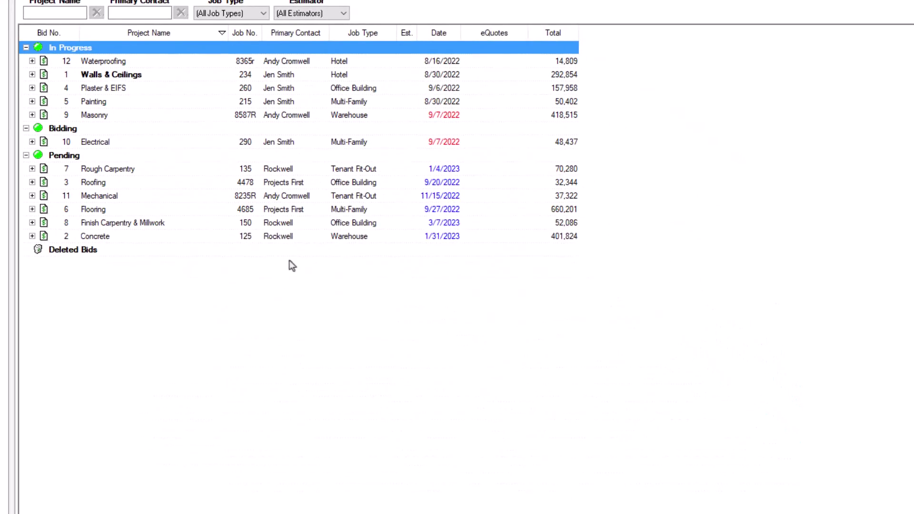
Delete the Electrical bid, confirming with Yes to move it to Deleted Bids
right_click(149, 331)
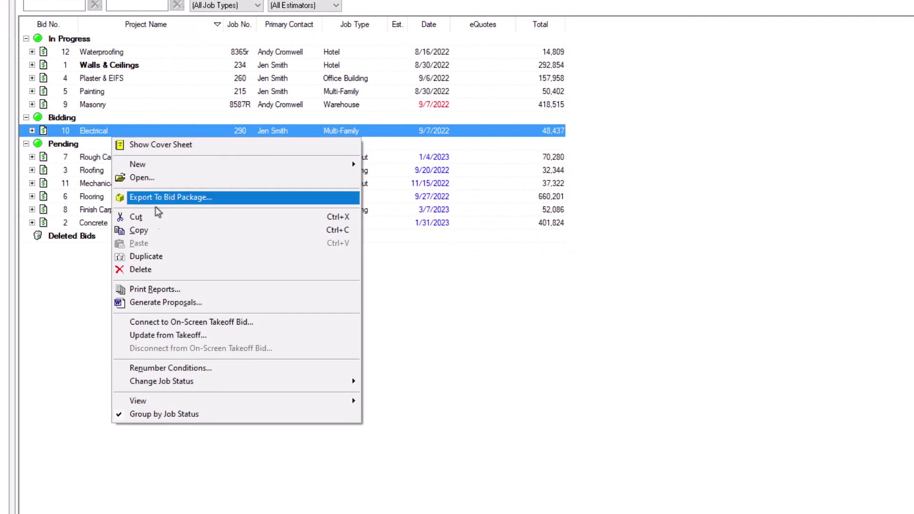
left_click(164, 270)
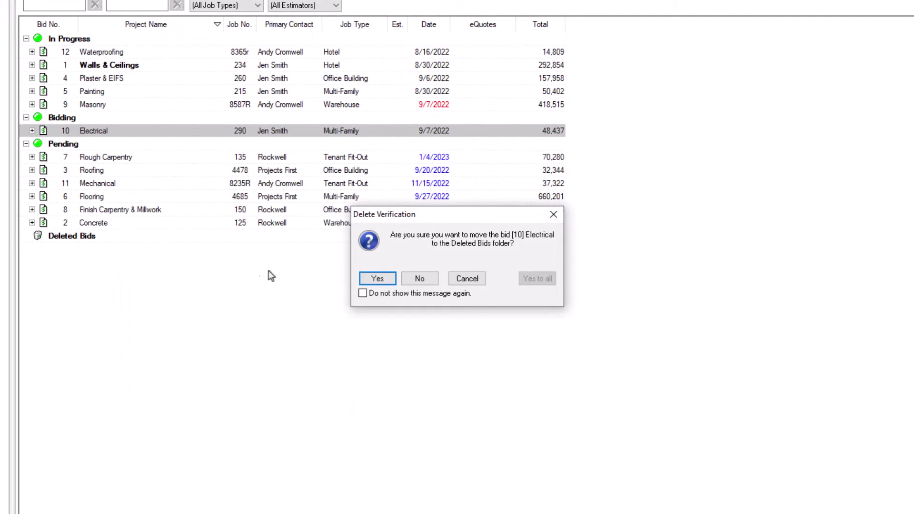
left_click(389, 282)
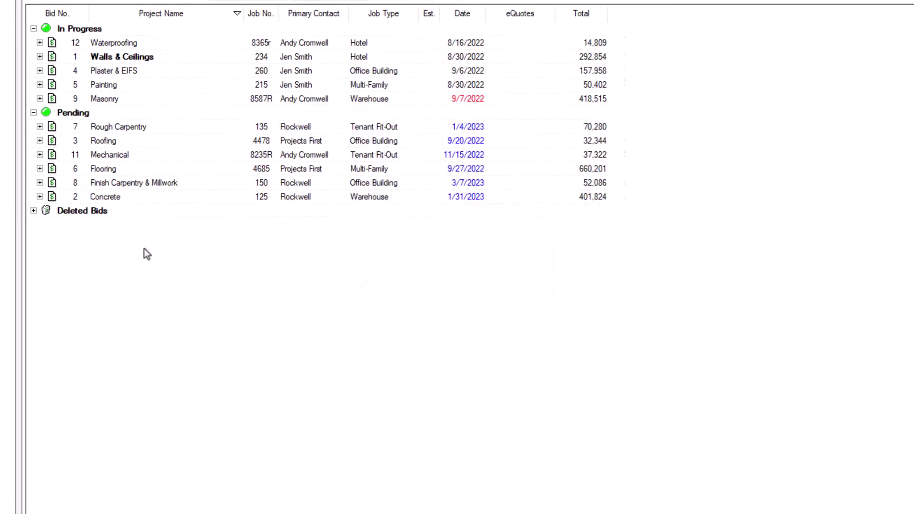
Expand Deleted Bids to show Electrical (bid 10) and open the folder's context menu
left_click(33, 210)
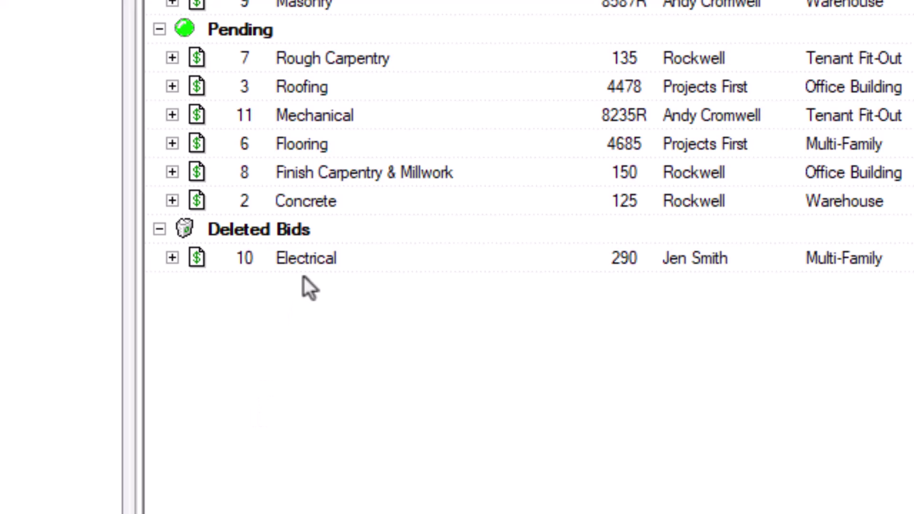
right_click(313, 264)
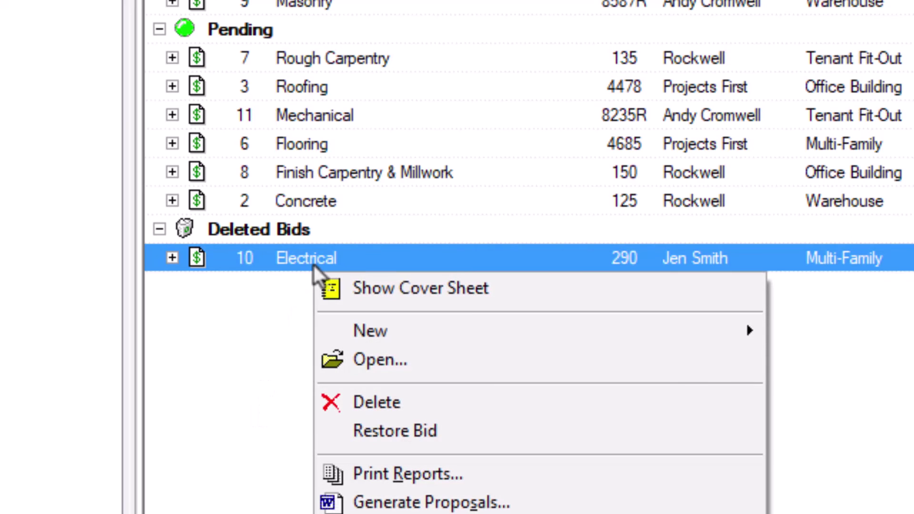
left_click(458, 433)
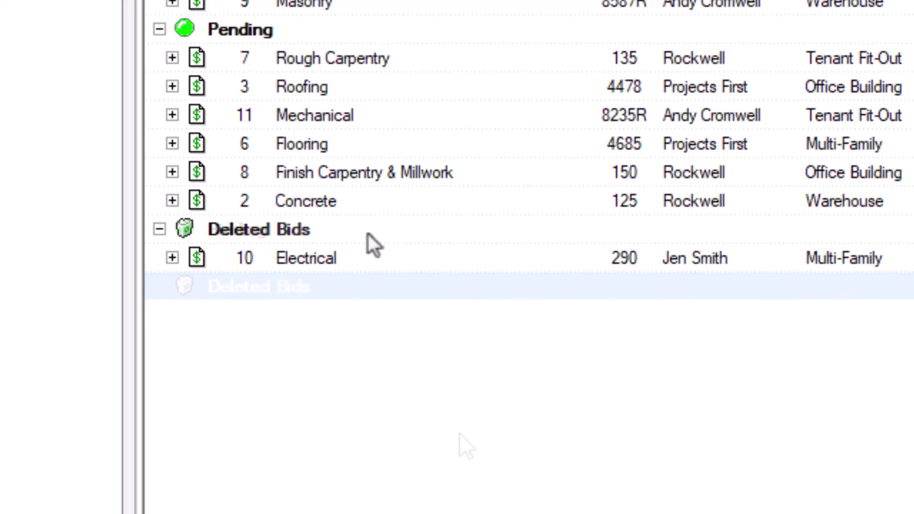
right_click(367, 233)
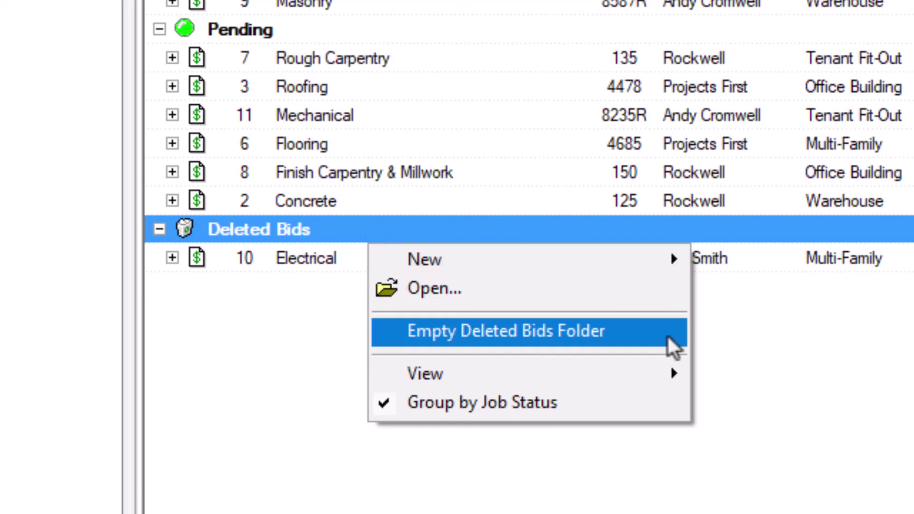